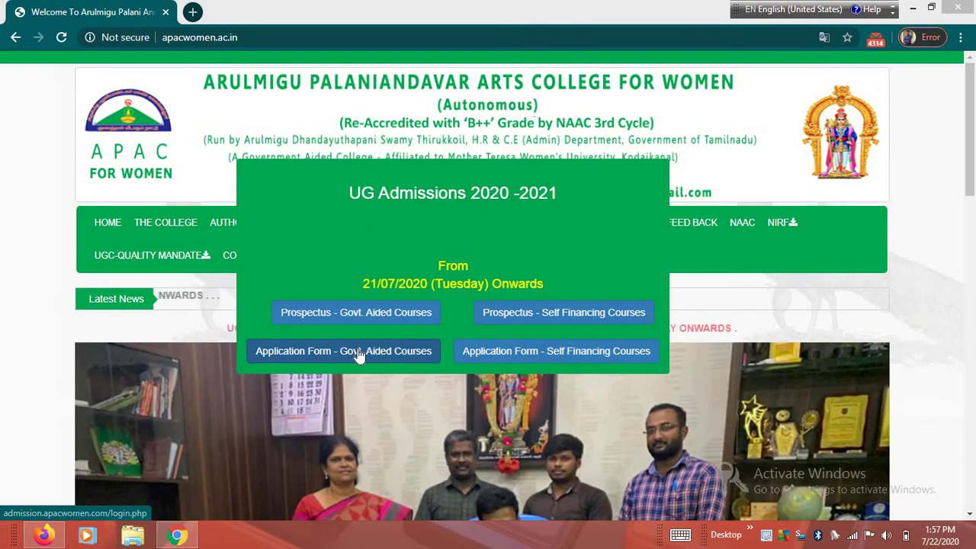
- Open the application form for Govt. Aided Courses and view its new account registration page
left_click(358, 353)
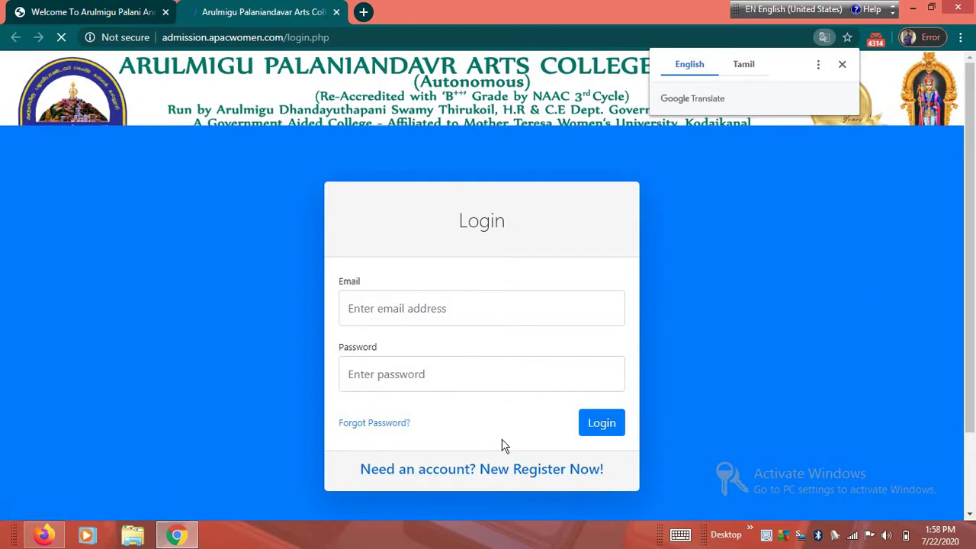
left_click(518, 474)
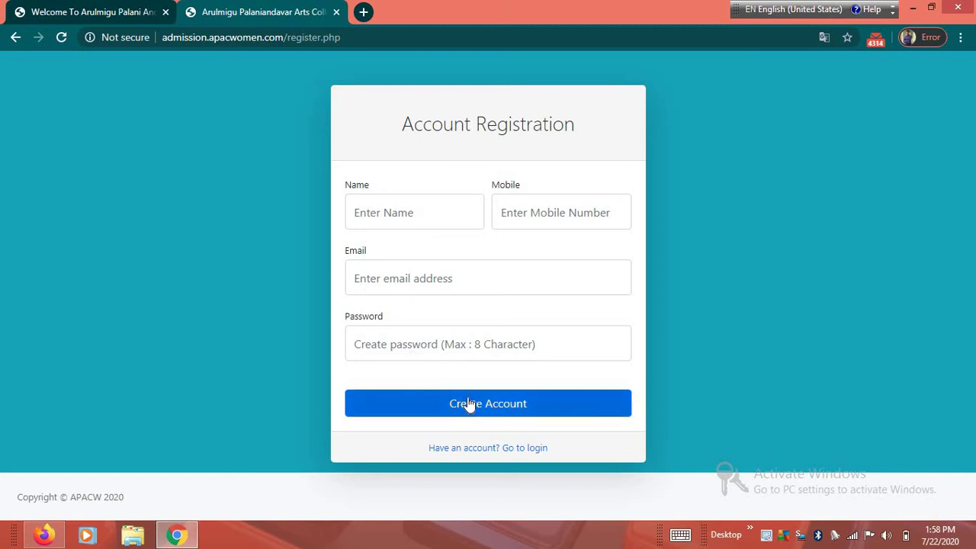
left_click(418, 397)
left_click(395, 220)
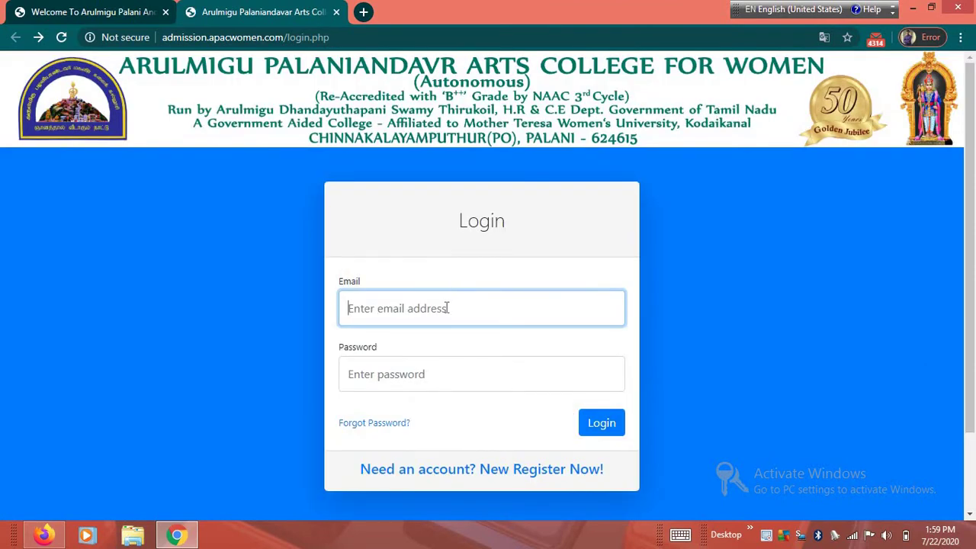
- Log in to the admission site with the account e-mail and password, and decline saving the password
left_click(447, 308)
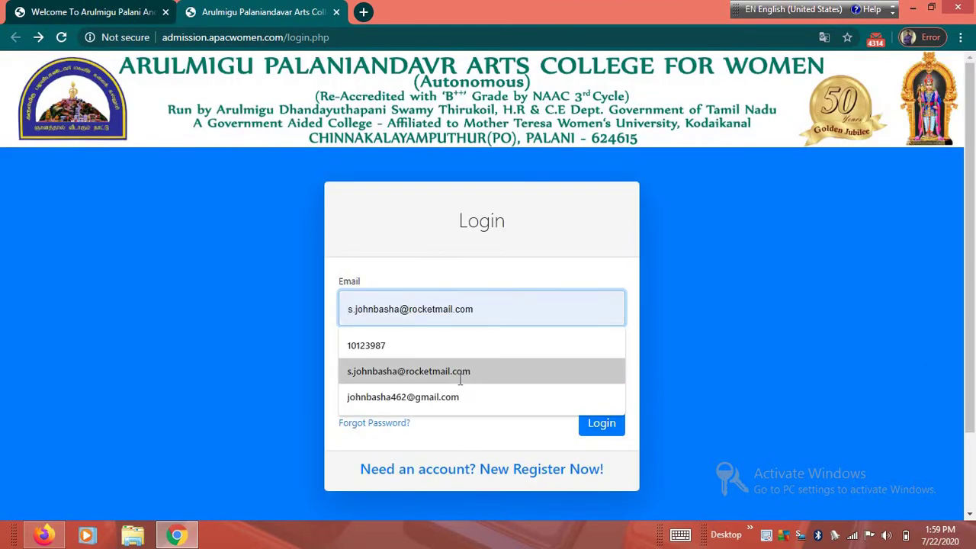
left_click(460, 372)
left_click(446, 373)
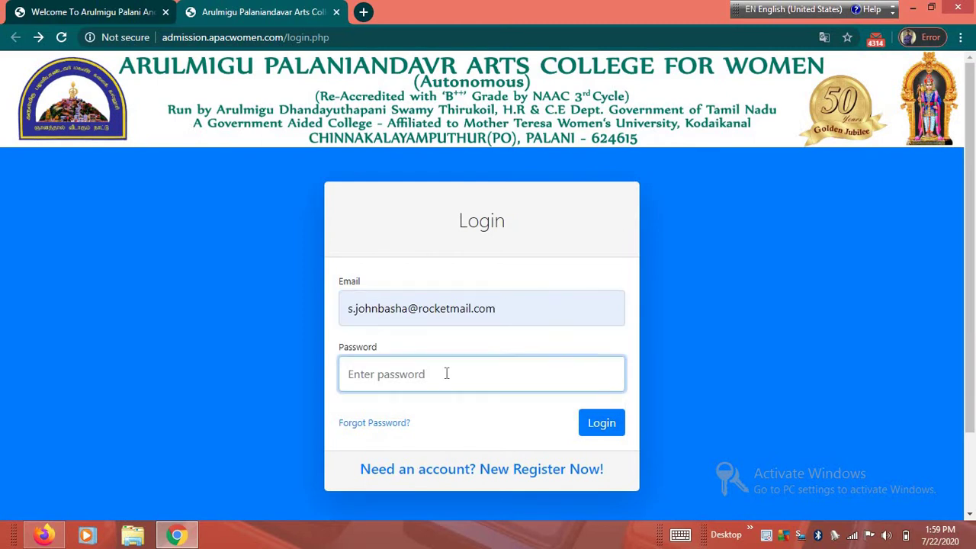
type("••")
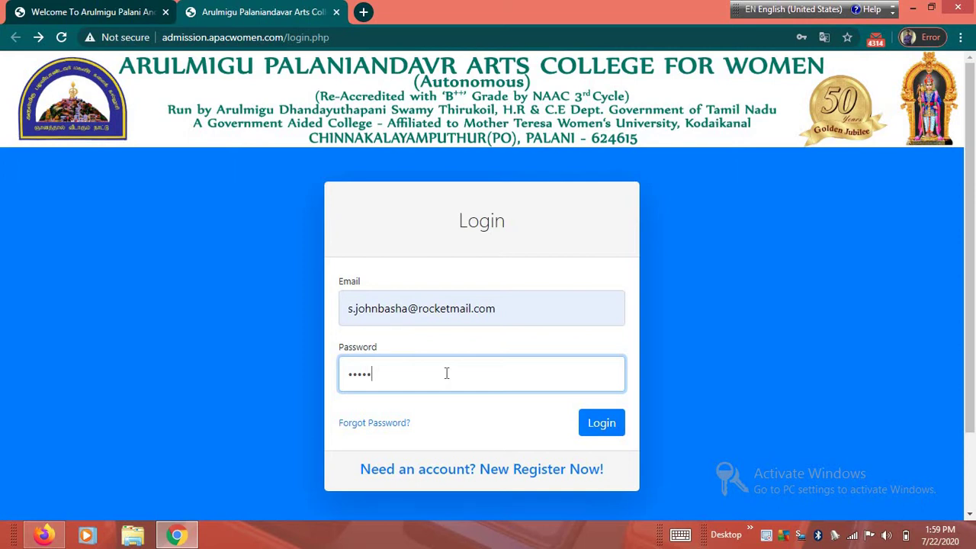
type("••••••••")
left_click(601, 437)
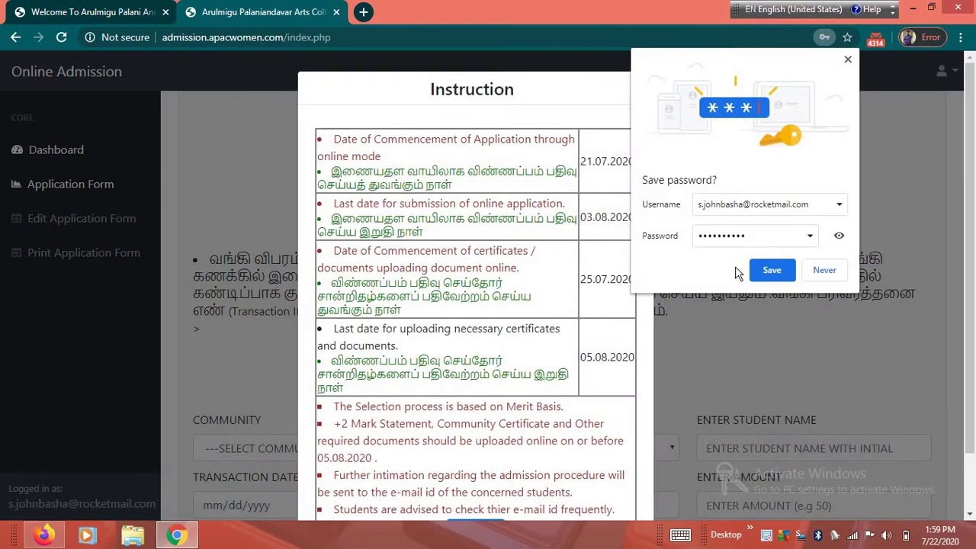
left_click(823, 268)
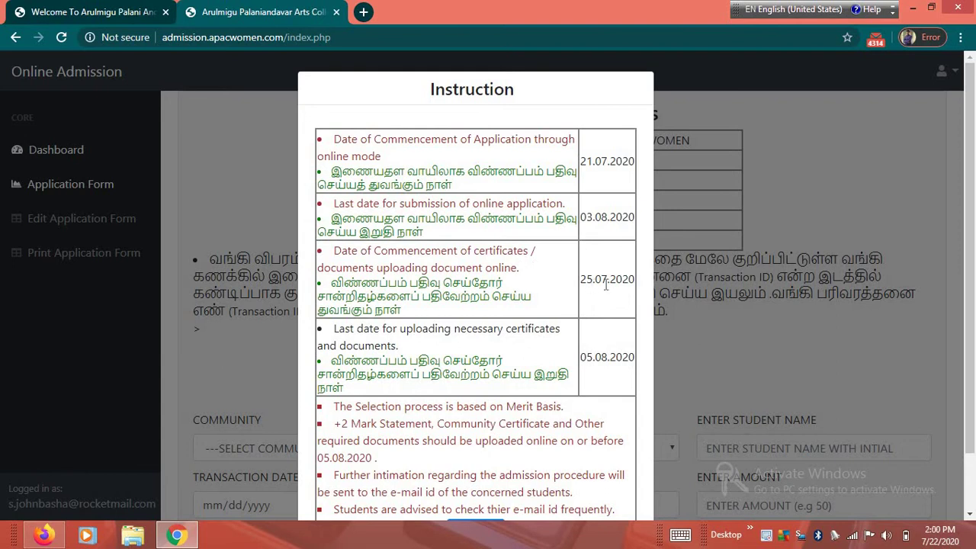
- Dismiss the instructions and choose community BCM and HSC academic year 2019-2020 in the payment details
left_click(839, 356)
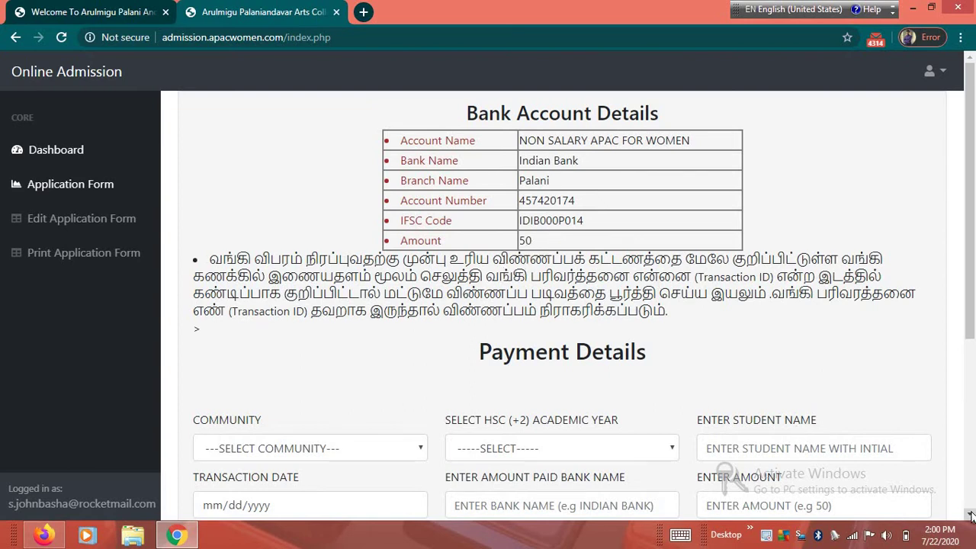
scroll(971, 516, "down", 2)
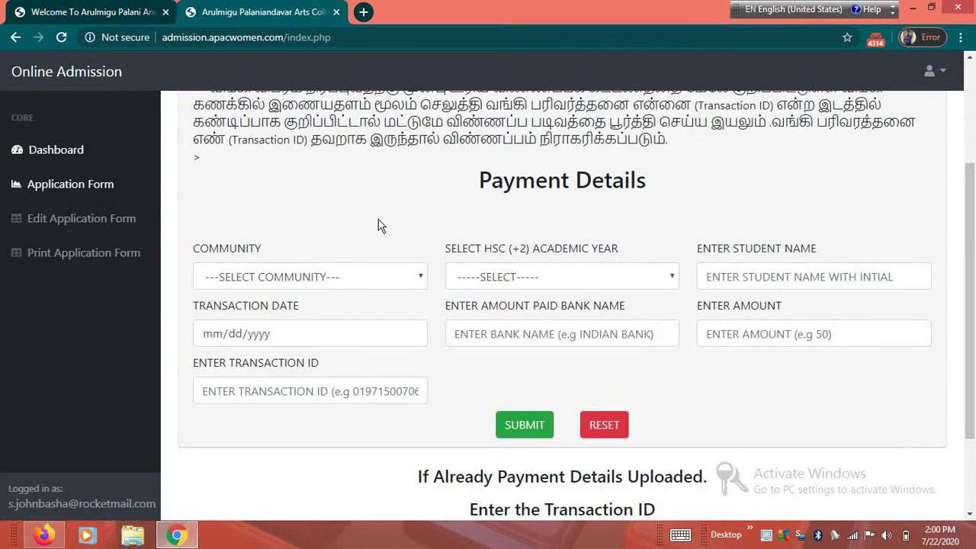
left_click(400, 276)
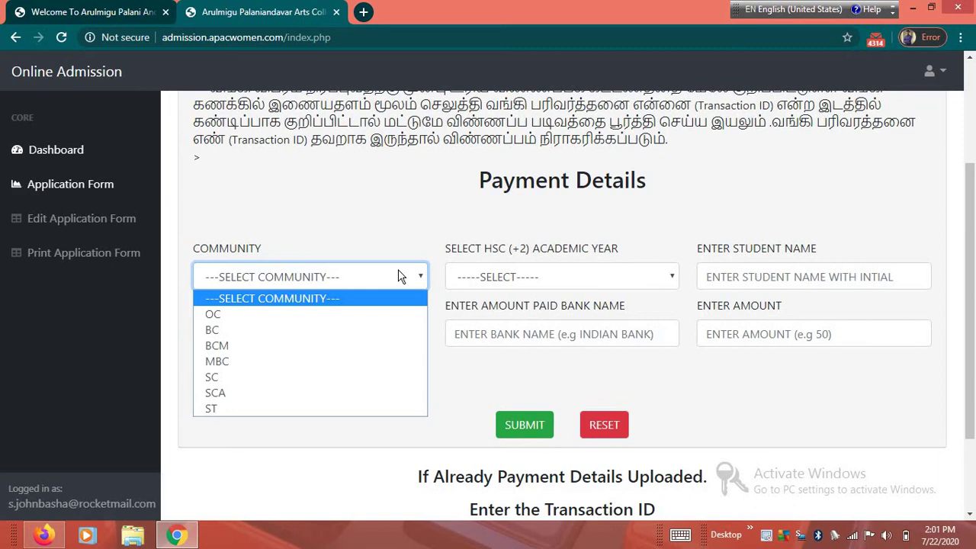
left_click(403, 219)
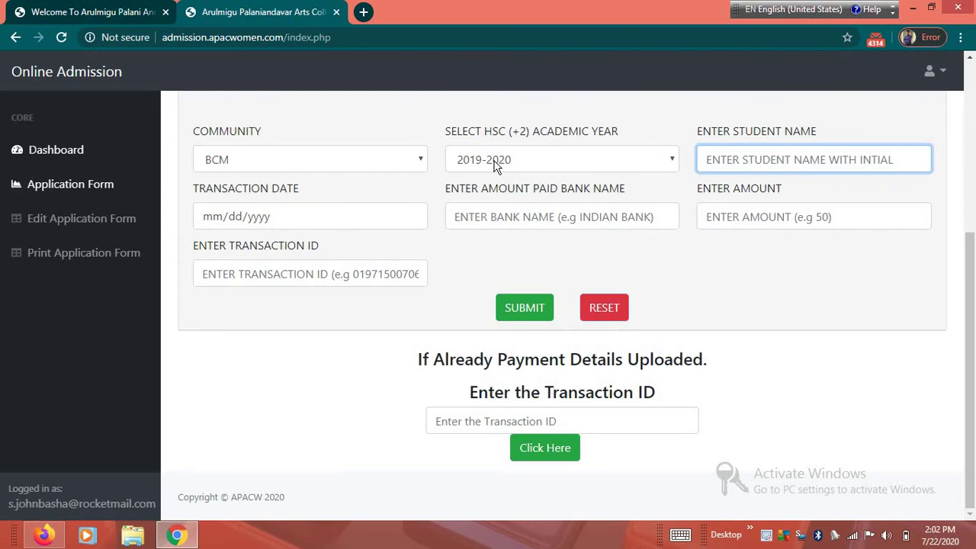
left_click(538, 158)
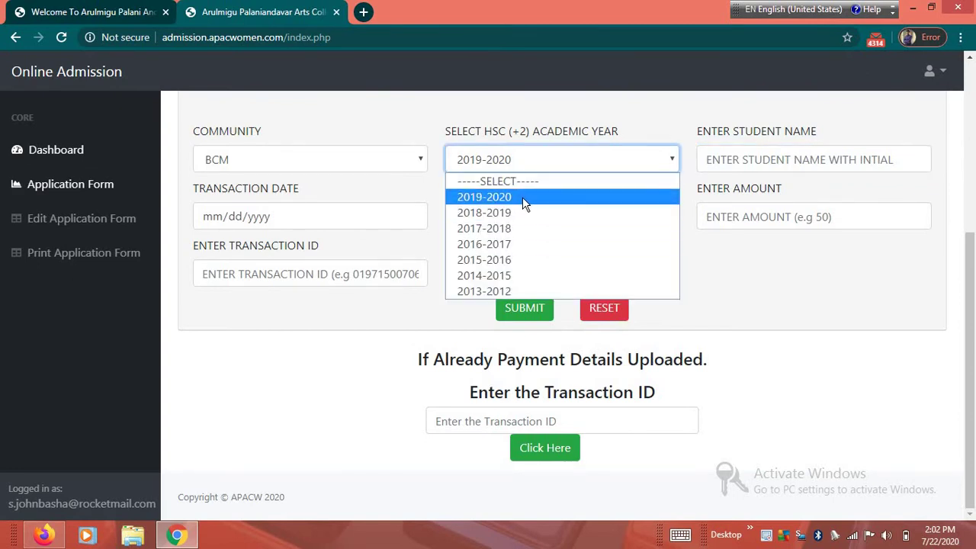
left_click(522, 197)
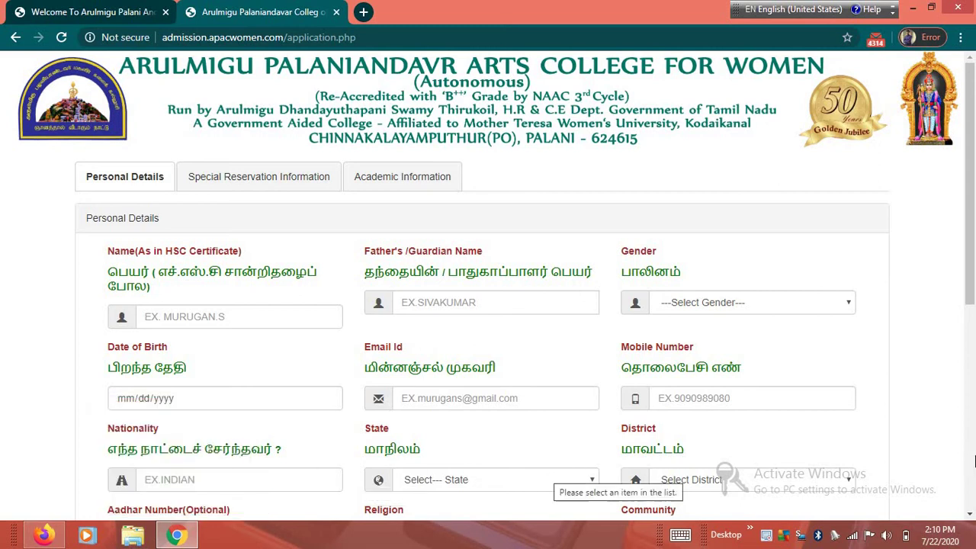
- Complete the personal details, including nationality INDIAN, religion Muslim and community BCM, and continue to the special reservation section
left_click(969, 516)
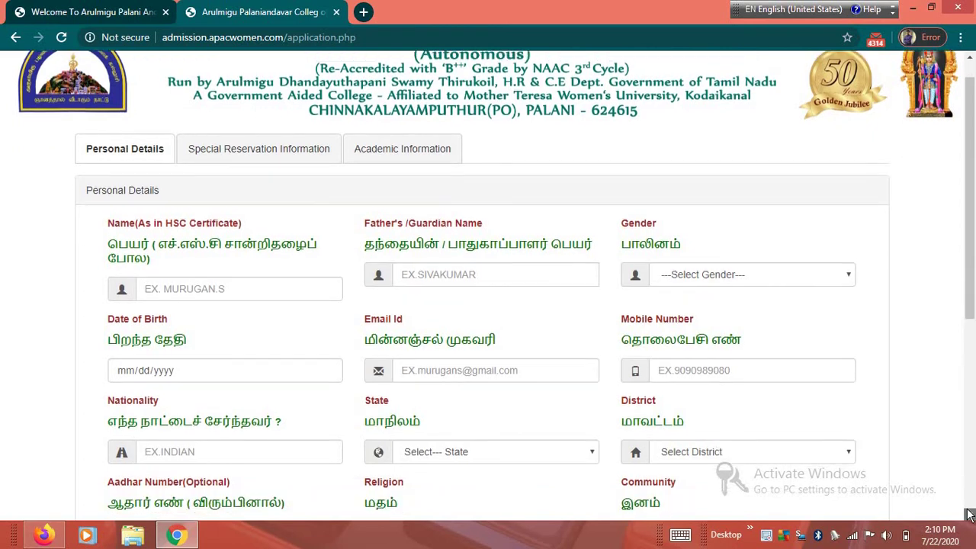
left_click(969, 515)
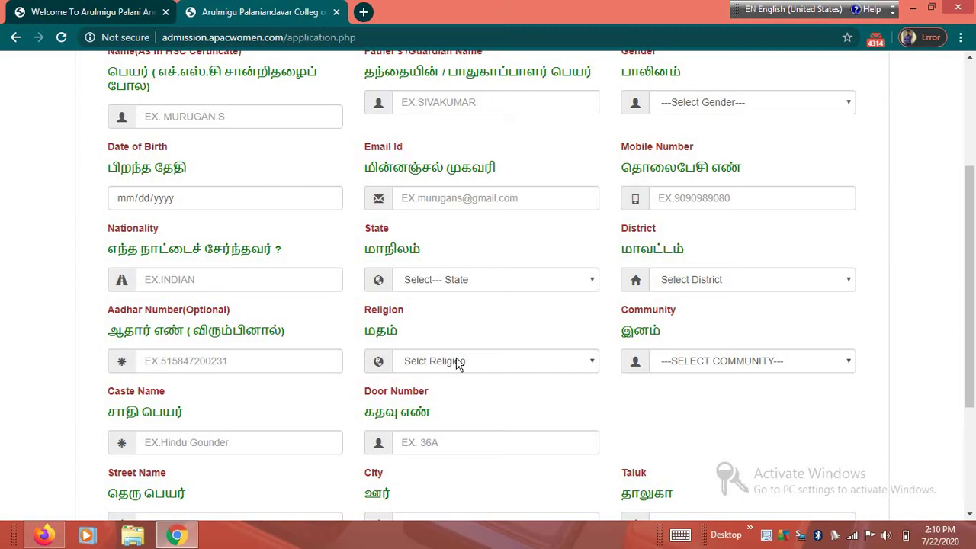
left_click(482, 362)
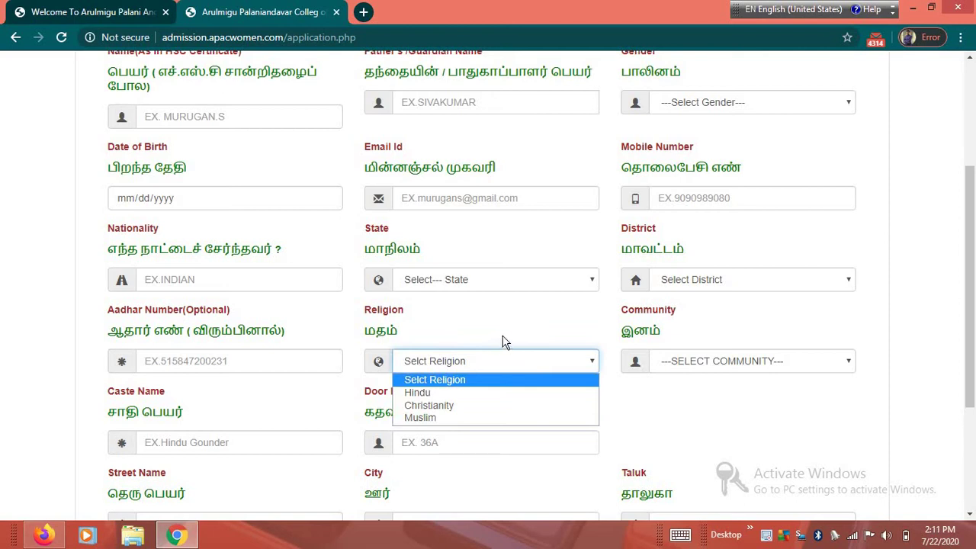
left_click(518, 341)
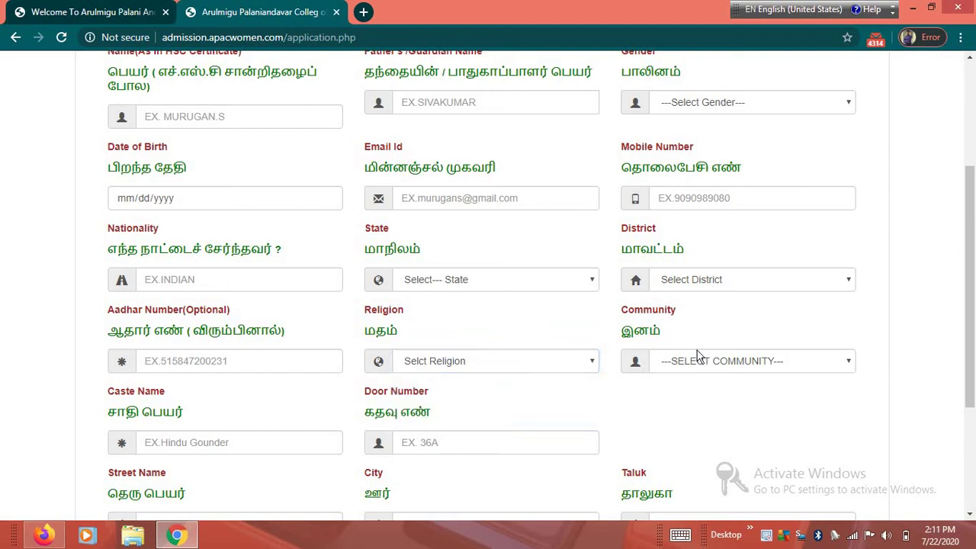
left_click(744, 366)
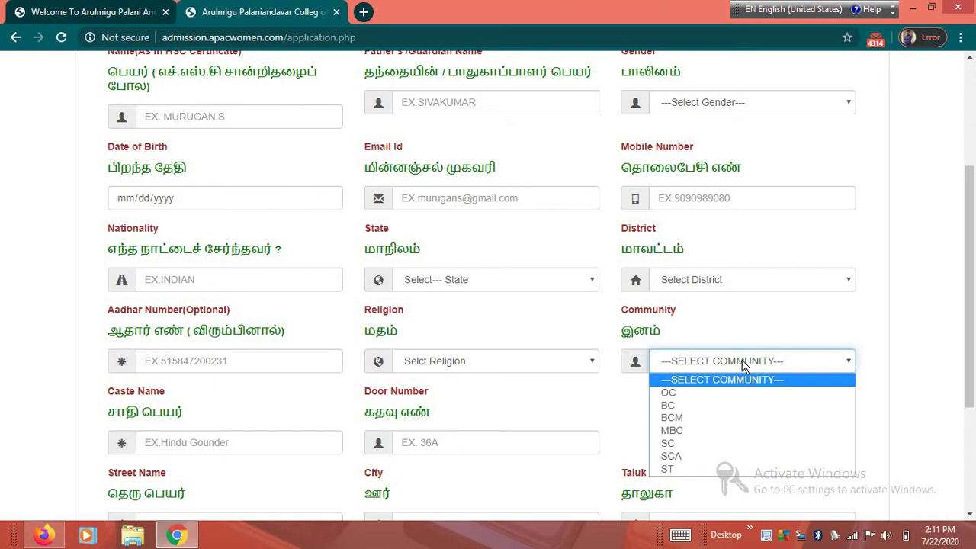
left_click(765, 318)
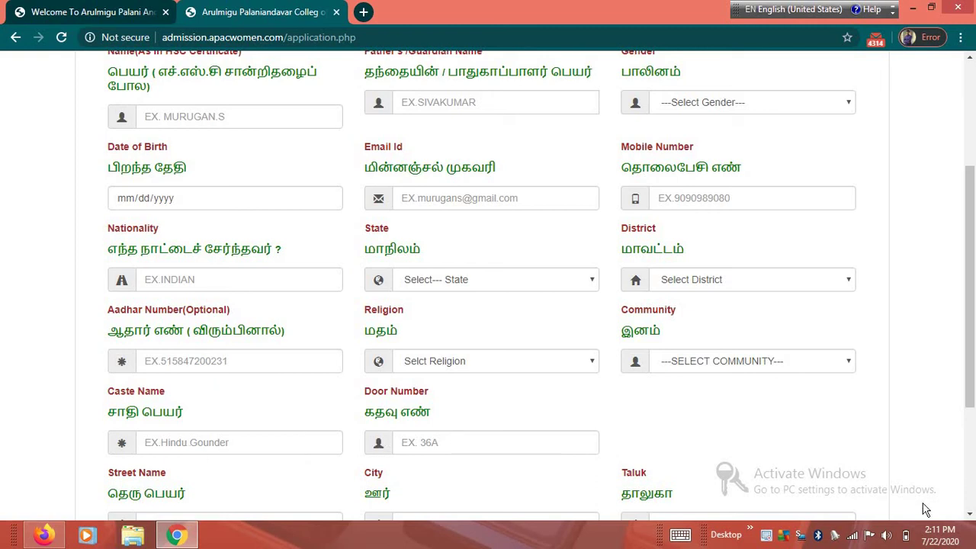
left_click(971, 517)
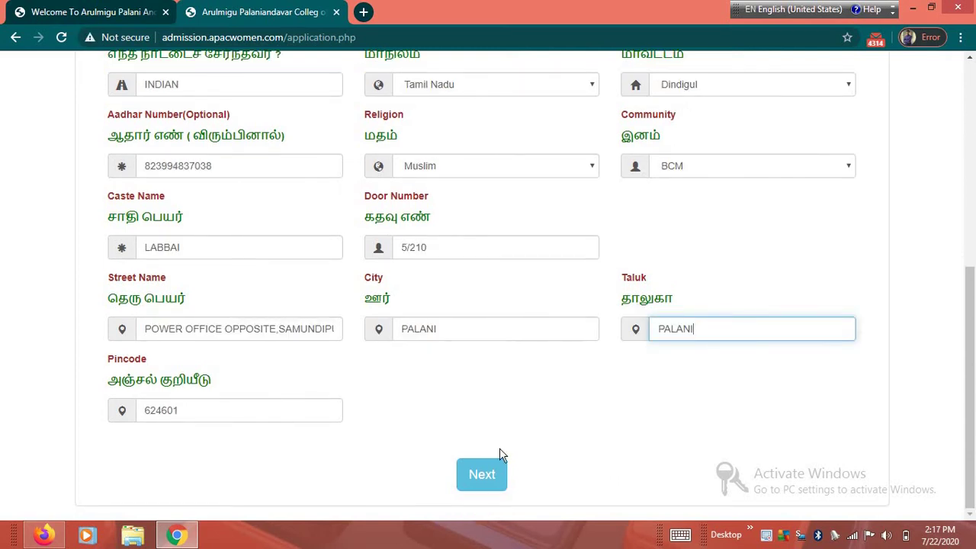
left_click(486, 484)
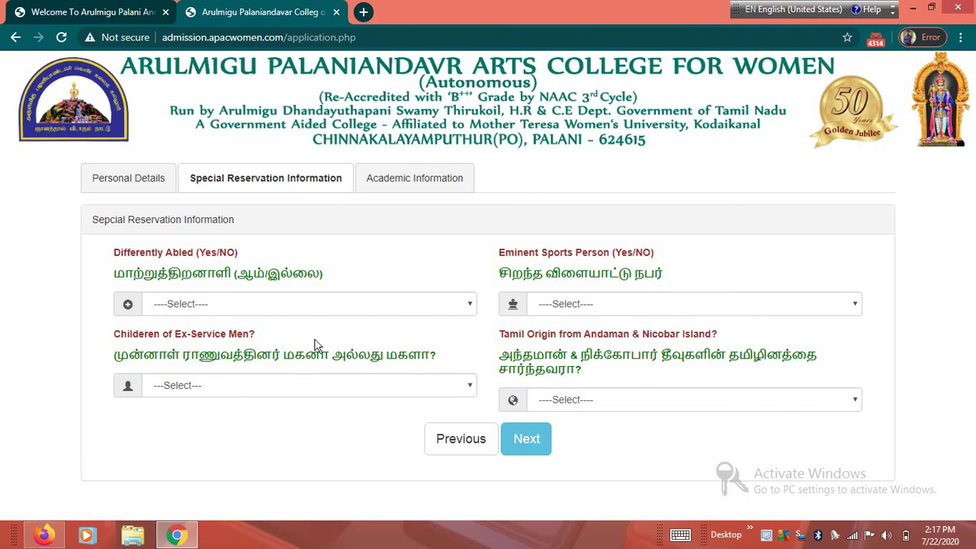
- Answer No to all four special reservation questions and continue to the academic information
left_click(747, 302)
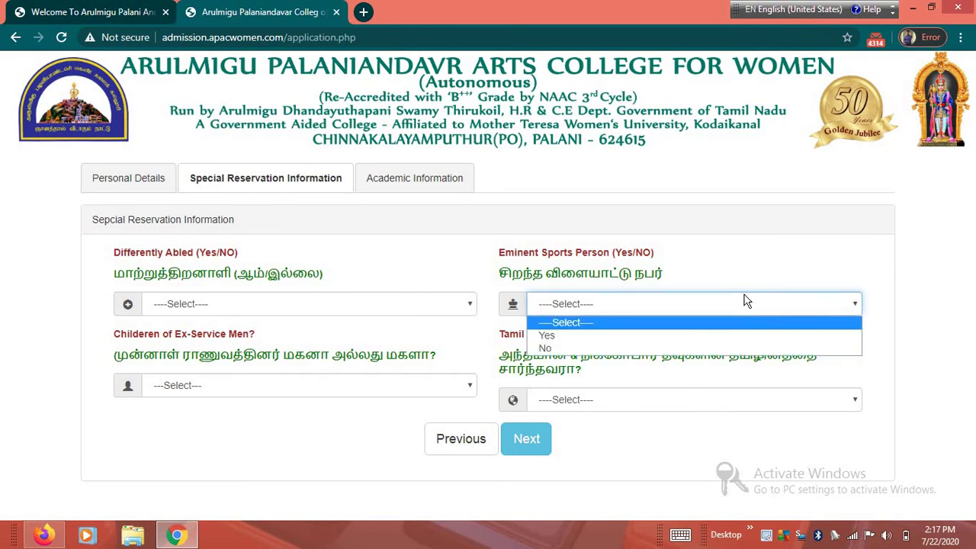
left_click(747, 303)
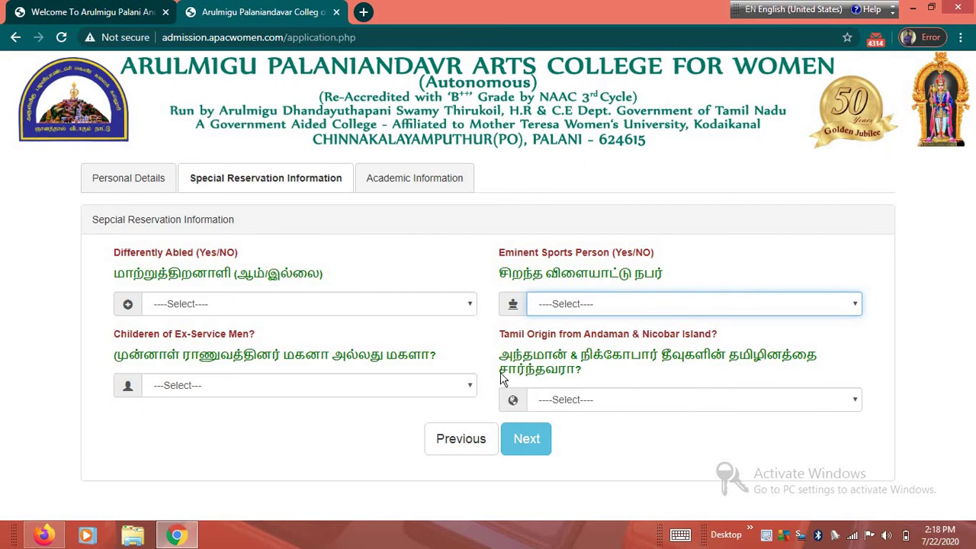
left_click(528, 440)
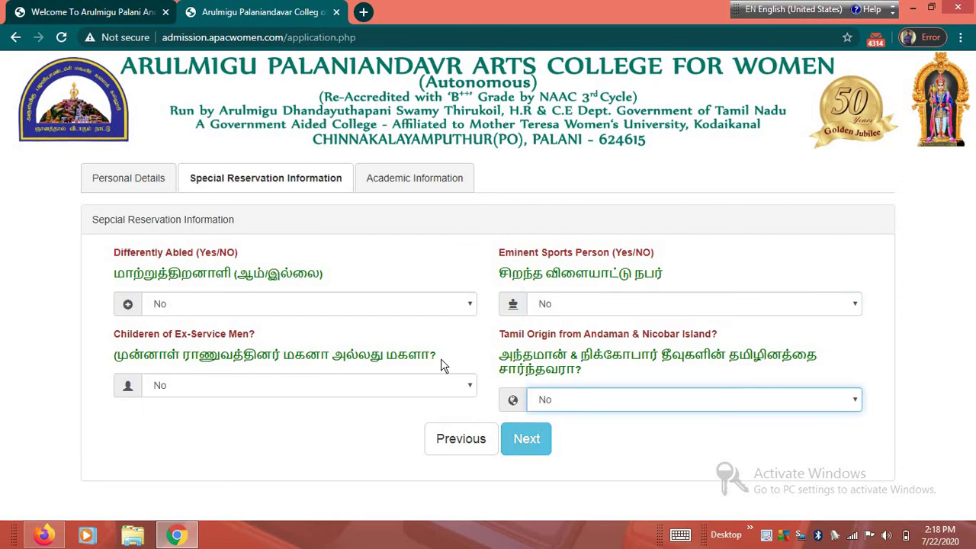
left_click(526, 438)
- Select HSC group code 2503 PHYSICS/CHEMISTRY/BIOLOGY/MATHEMATICS, year status CURRENT and HSC group ACADEMIC
scroll(525, 447, "down", 1)
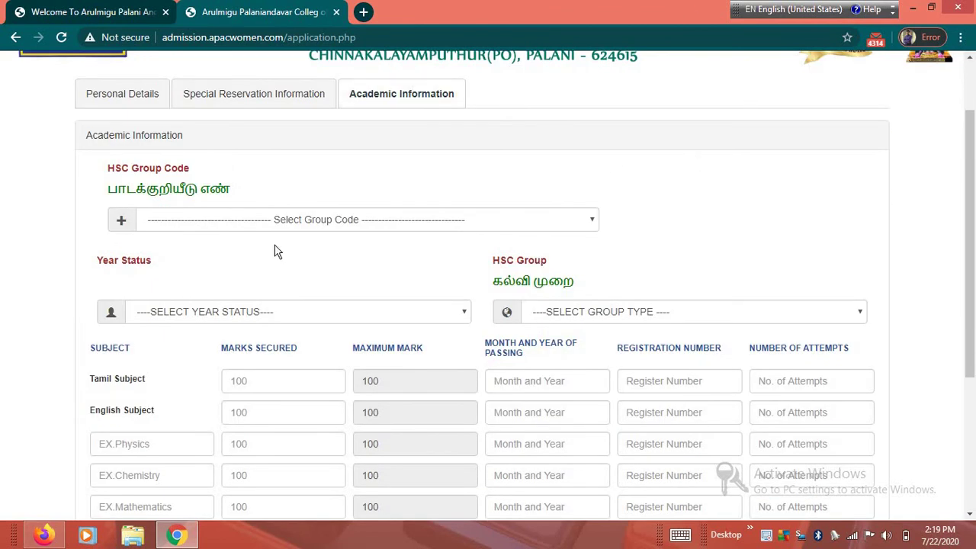
left_click(484, 223)
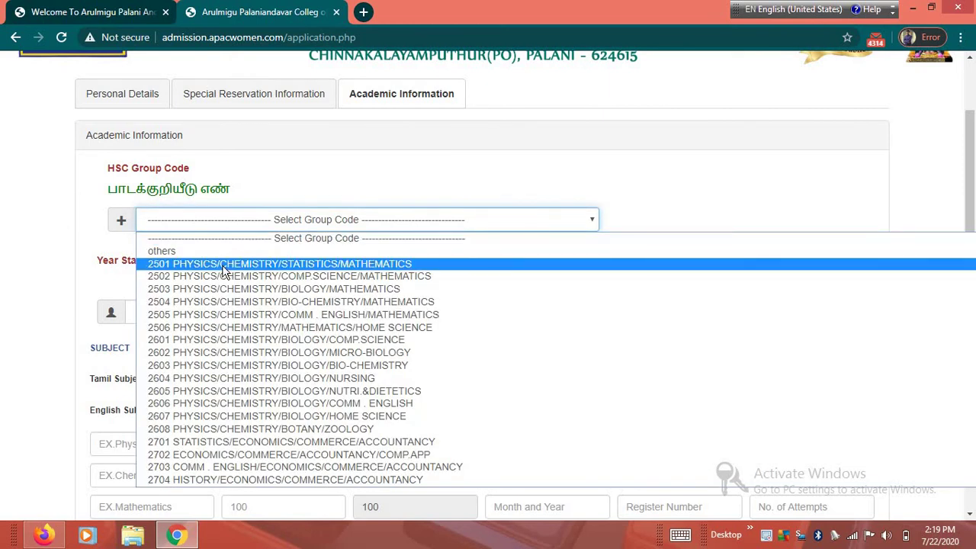
left_click(295, 290)
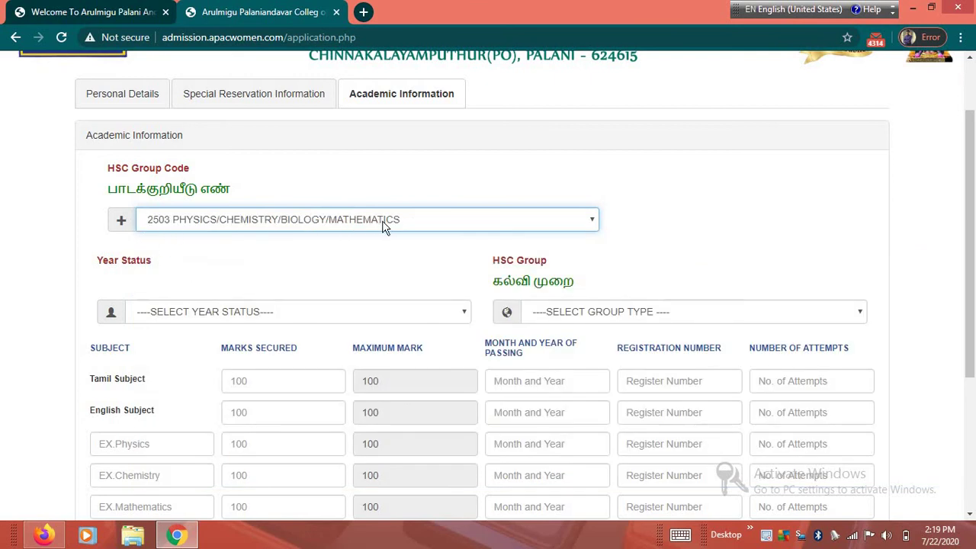
left_click(309, 317)
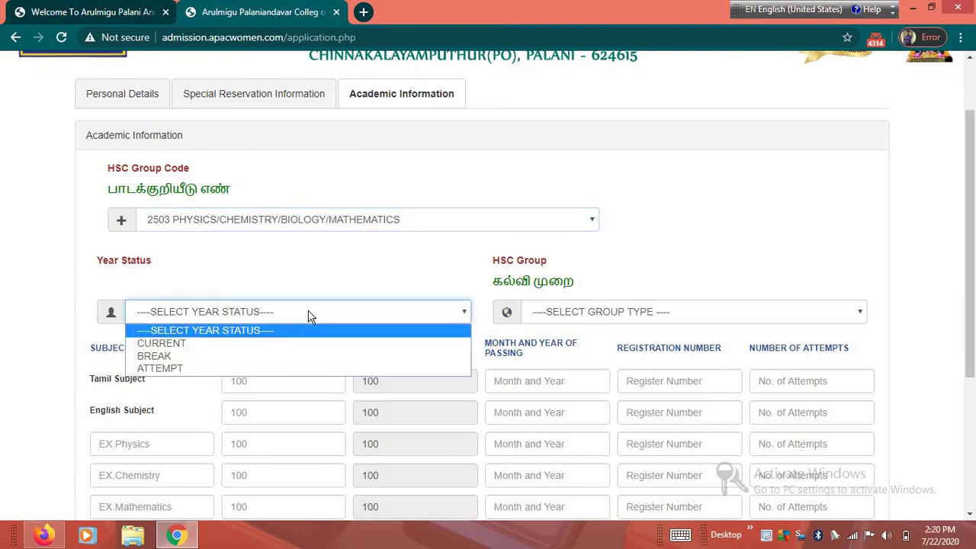
left_click(235, 345)
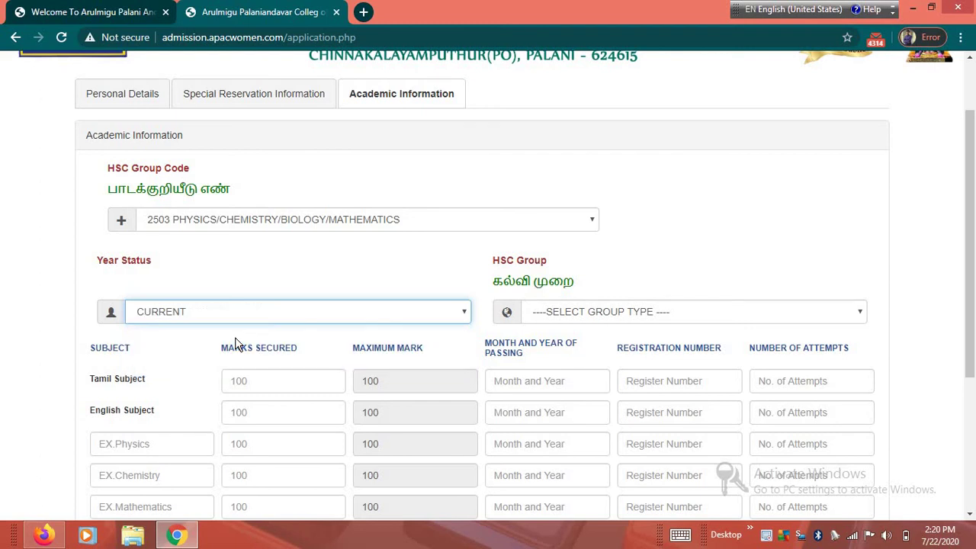
left_click(683, 317)
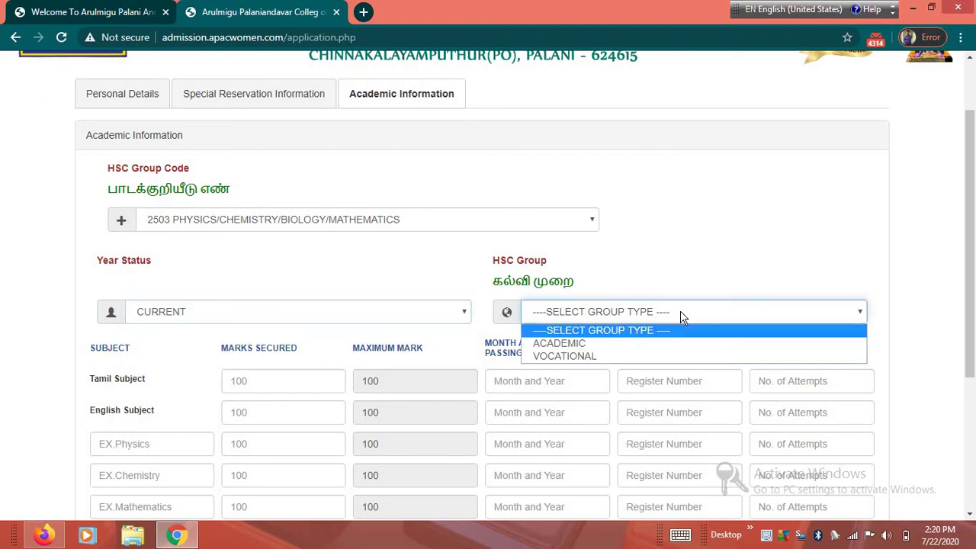
left_click(595, 347)
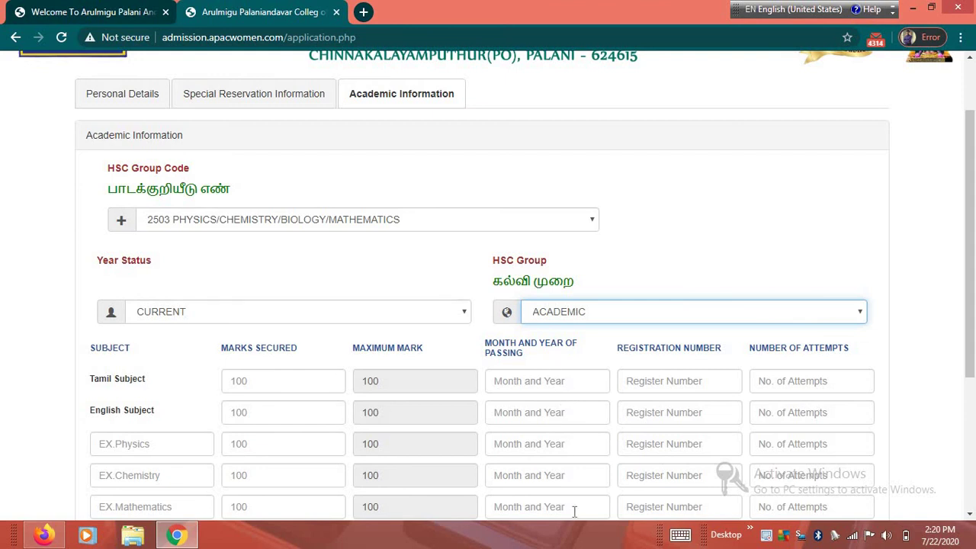
- Enter Tamil 84, English 89, Physics 63, Chemistry 80, Biology 76, Mathematics 43, each with MAR 2020, the registration number and 1 attempt, and register the application
left_click(824, 379)
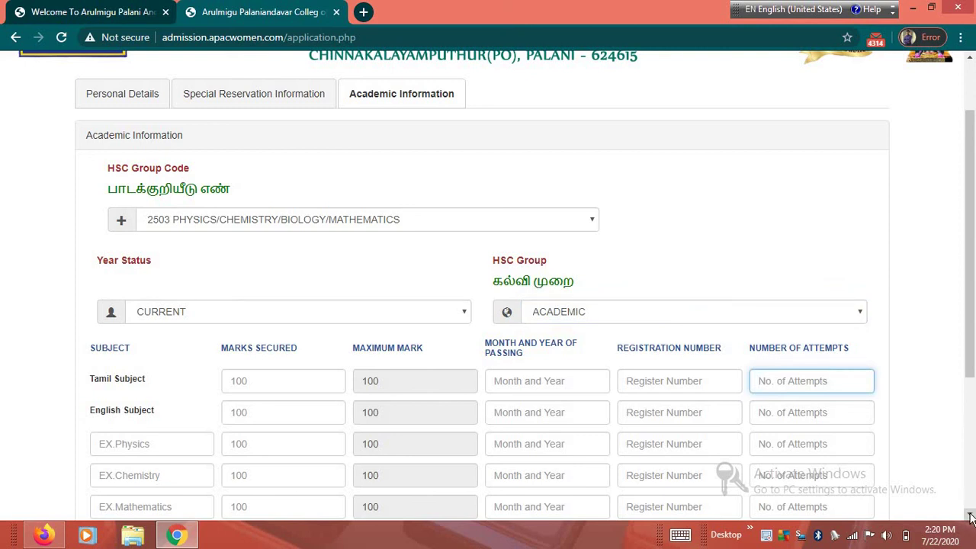
left_click_drag(971, 518, 970, 517)
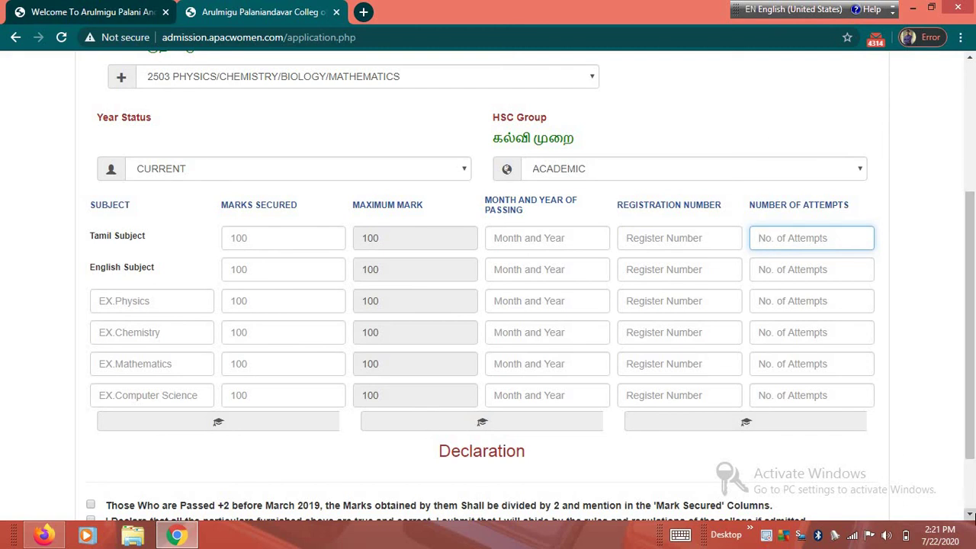
scroll(969, 512, "down", 1)
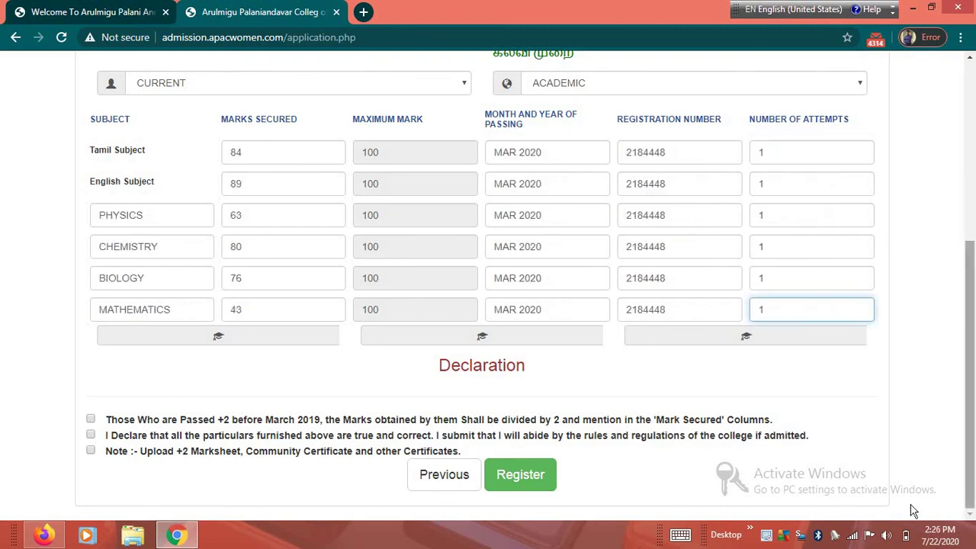
left_click(515, 477)
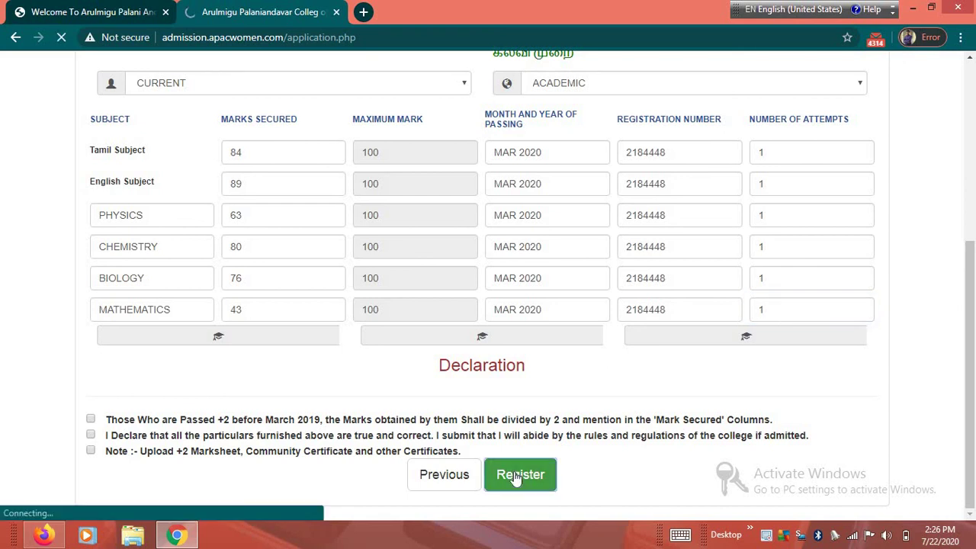